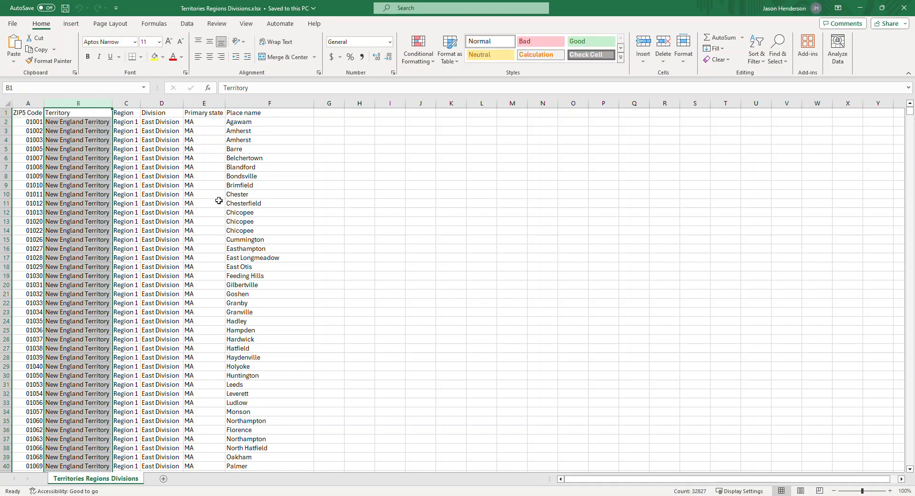
Review the ZIP5 Code, Territory, Primary state and Place name columns in the territory spreadsheet.
drag(22, 114, 16, 255)
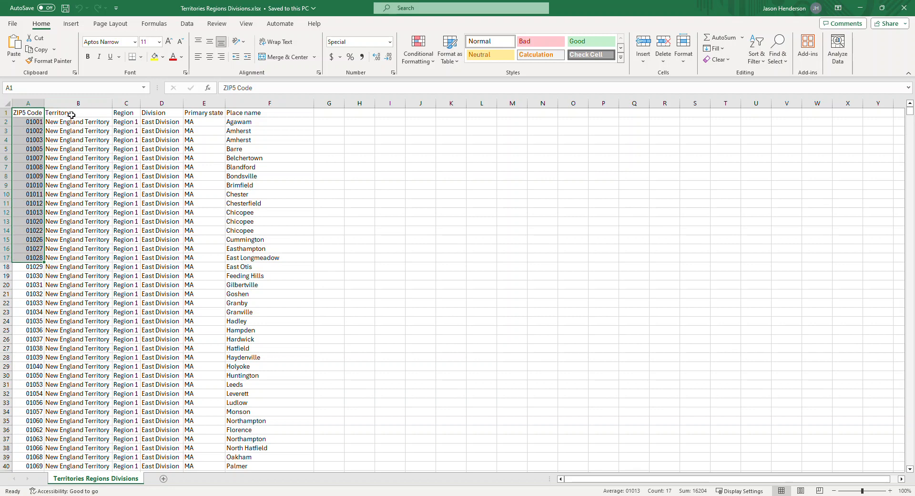
drag(71, 115, 71, 248)
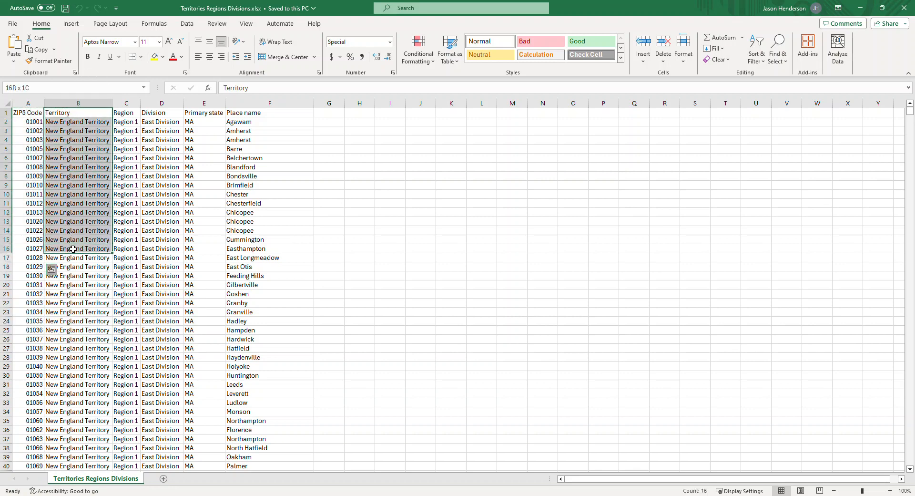
key(ctrl+q)
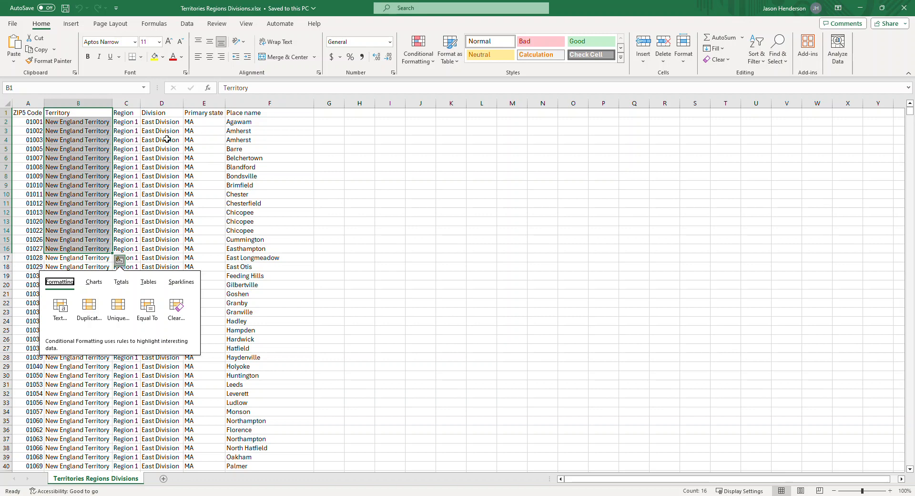
drag(202, 115, 244, 148)
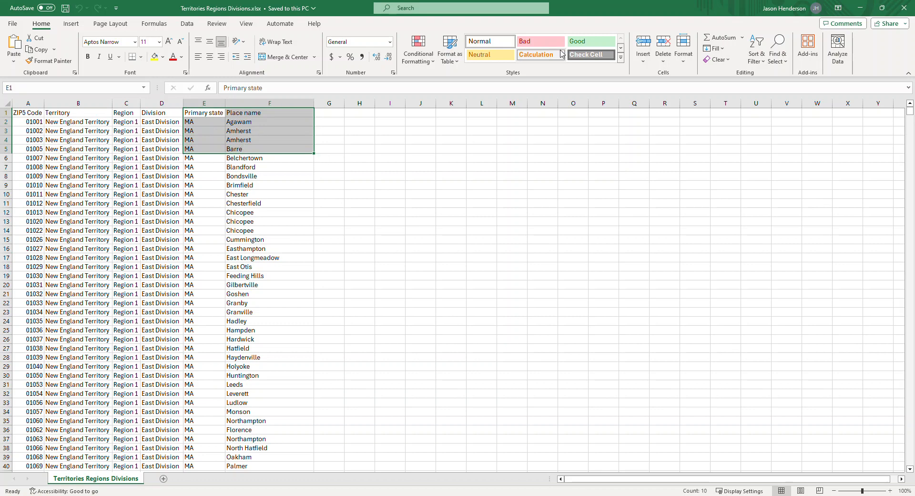
Switch to MapBusinessOnline and start creating territories by importing a multi-level territory hierarchy.
click(860, 13)
key(alt+Tab)
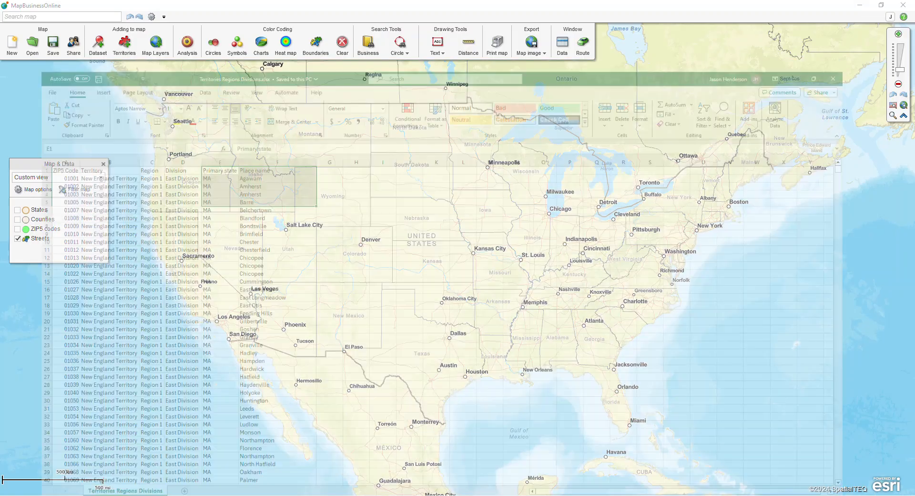
key(alt+Tab)
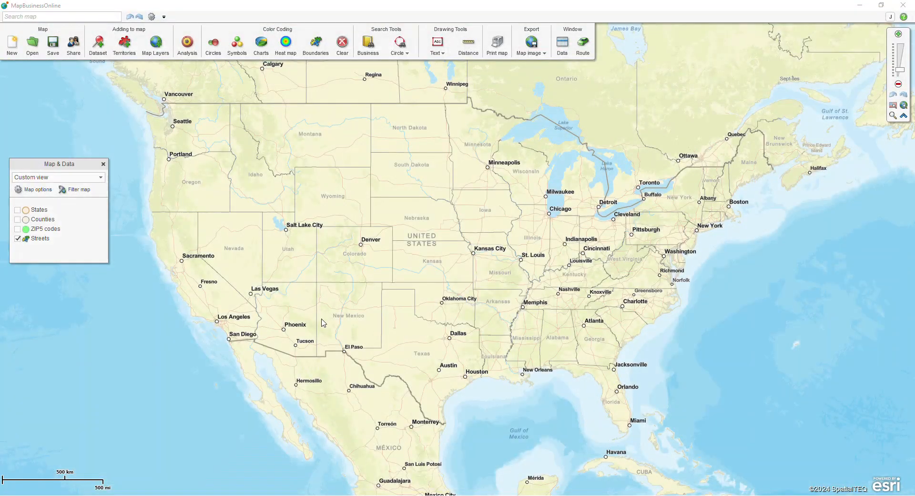
click(125, 50)
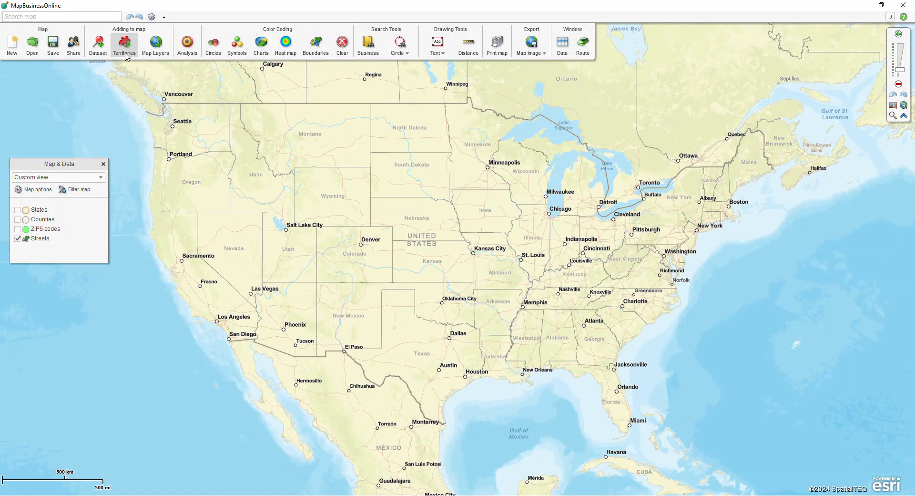
click(394, 248)
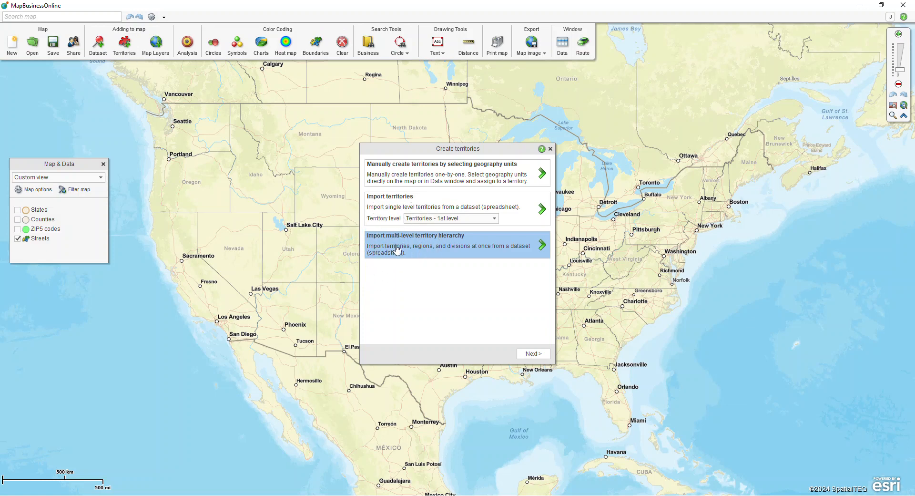
click(529, 353)
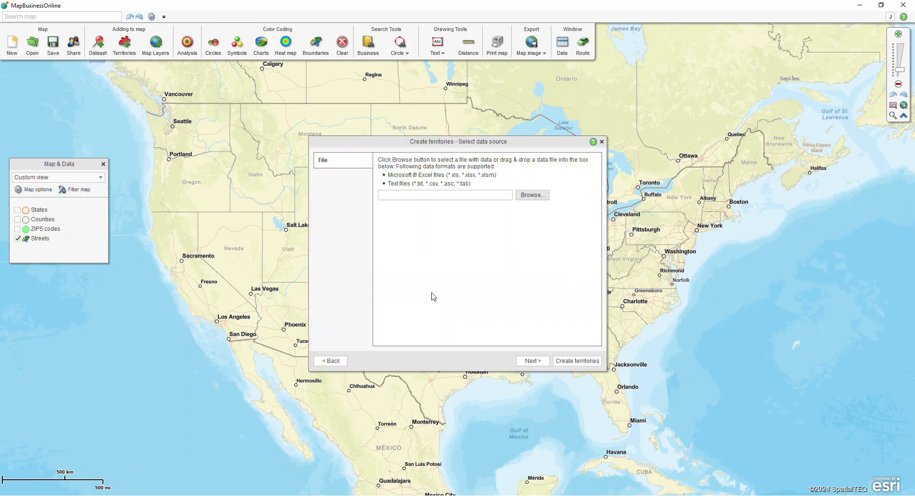
Choose Territories Regions Divisions.xlsx from the Desktop as the data source for the territory import.
click(532, 194)
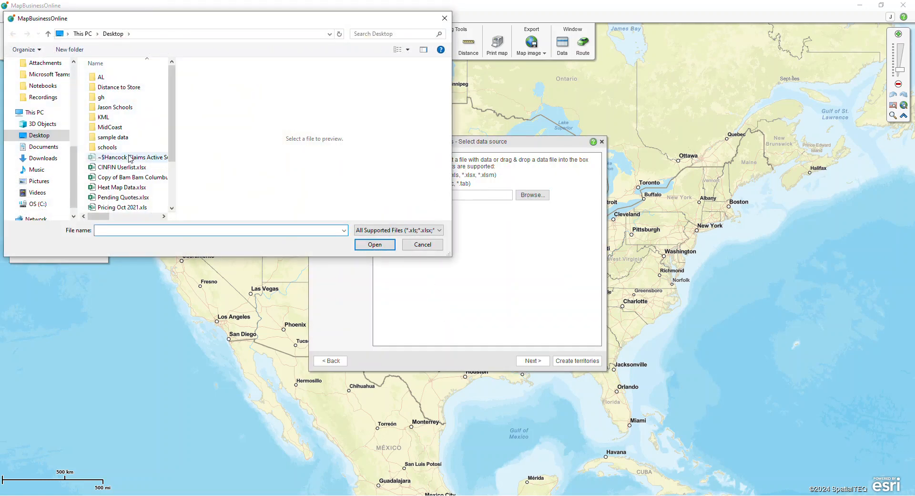
scroll(130, 158, down, 2)
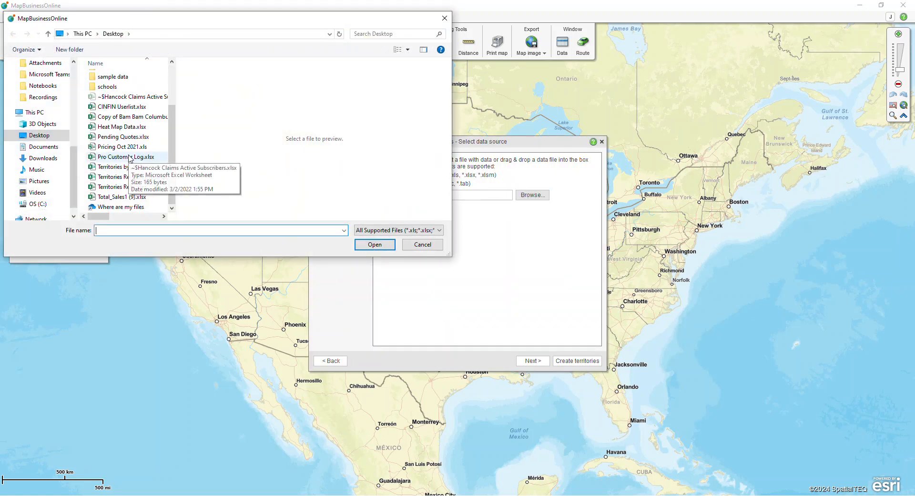
click(124, 187)
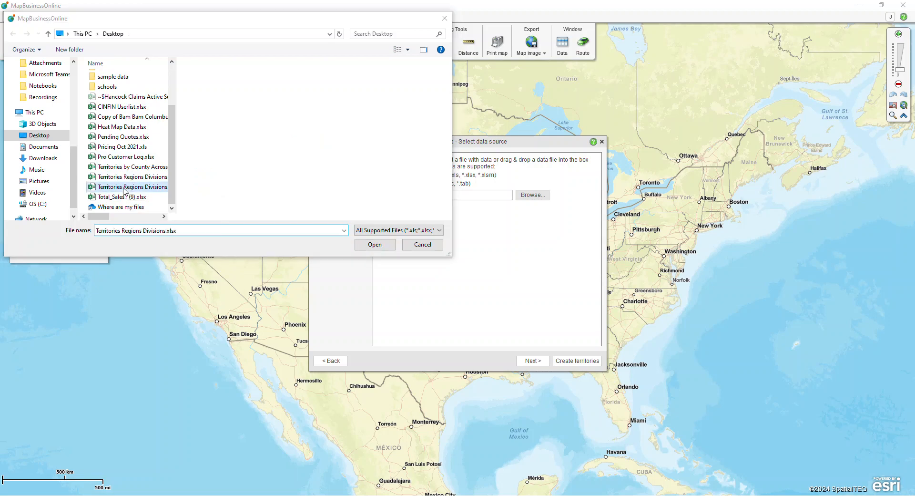
click(374, 244)
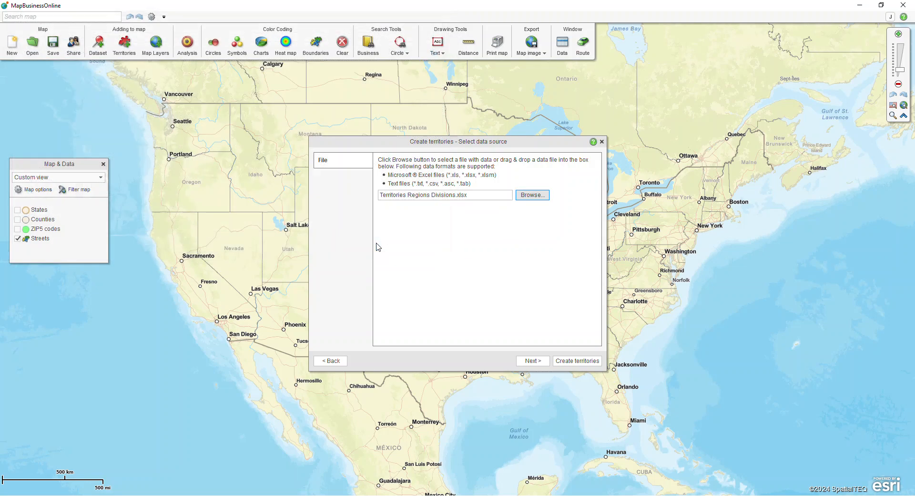
click(527, 364)
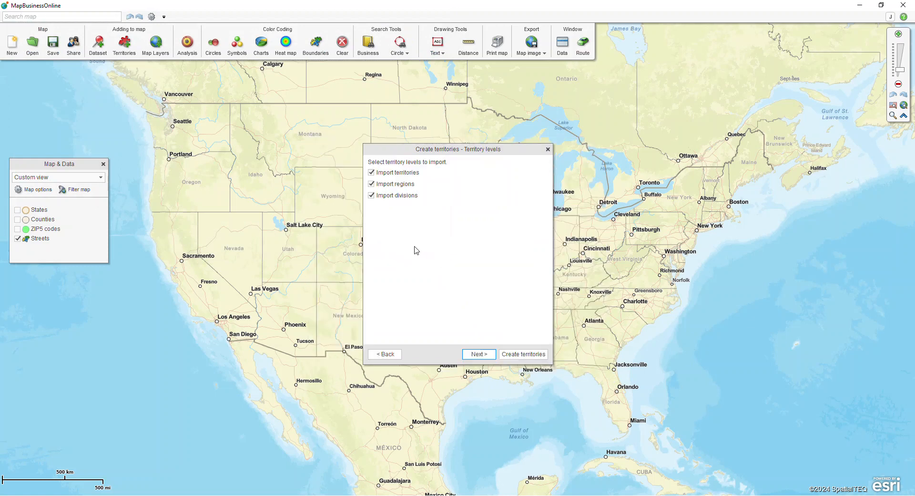
Include territories, regions and divisions as the levels to import and continue to the alignment options.
click(375, 197)
click(372, 195)
click(480, 355)
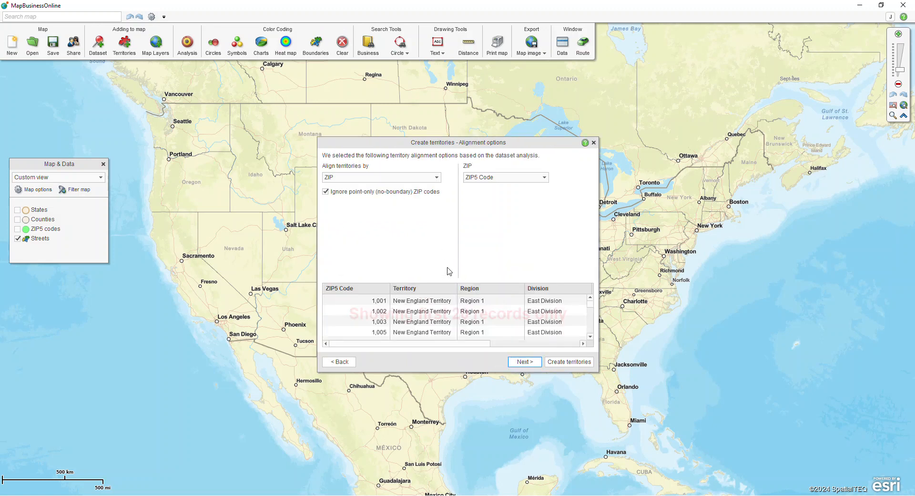
Align the territories by ZIP using the ZIP5 Code column and continue to the territory columns.
click(480, 181)
key(ctrl)
click(486, 184)
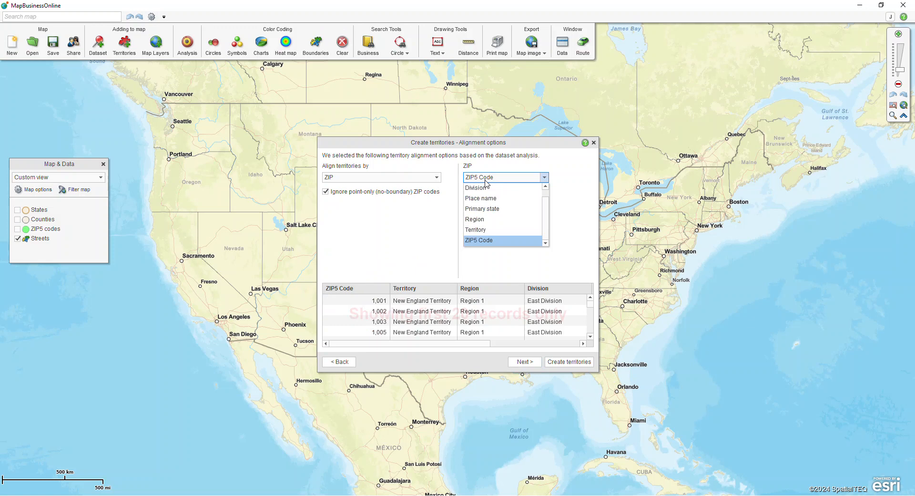
click(486, 183)
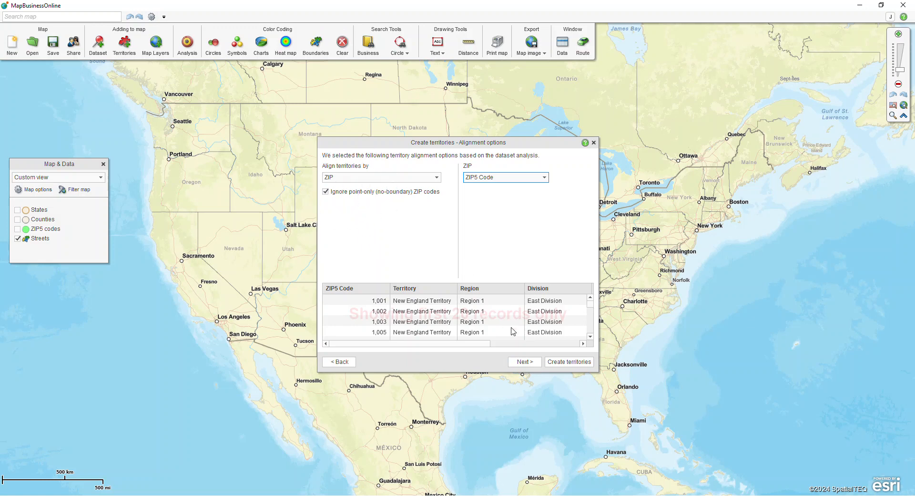
click(523, 362)
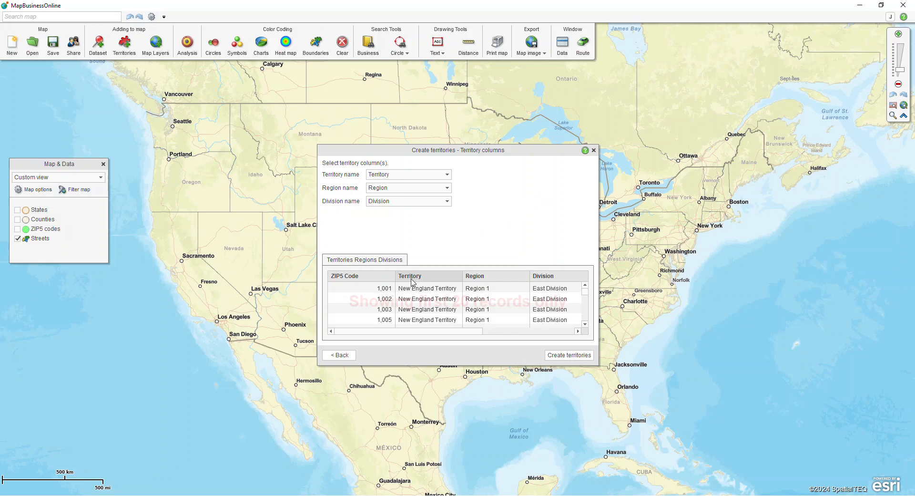
Create the hierarchy with names taken from the Territory, Region and Division columns, and close the import results.
key(ctrl)
key(ctrl)
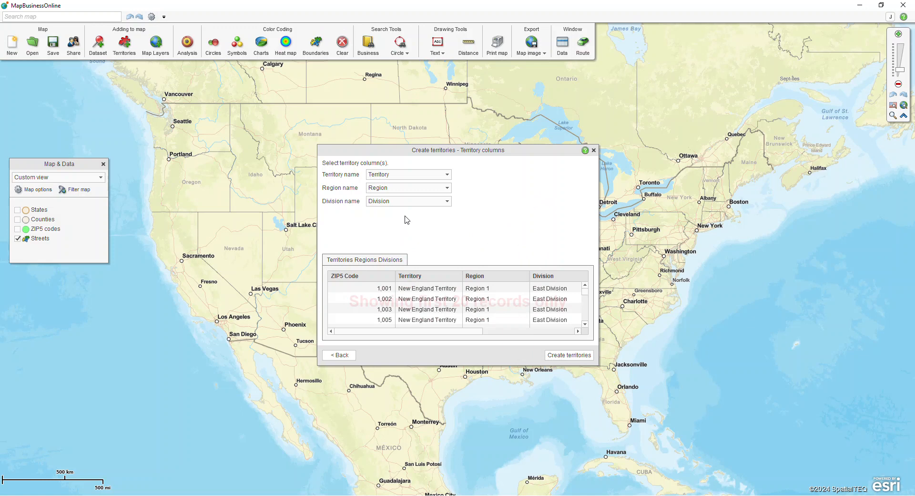
key(ctrl)
click(447, 175)
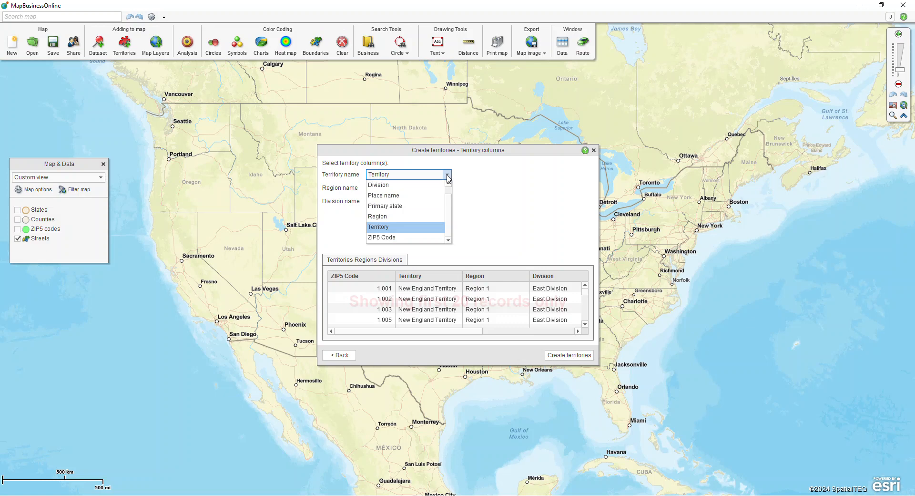
click(447, 176)
key(ctrl)
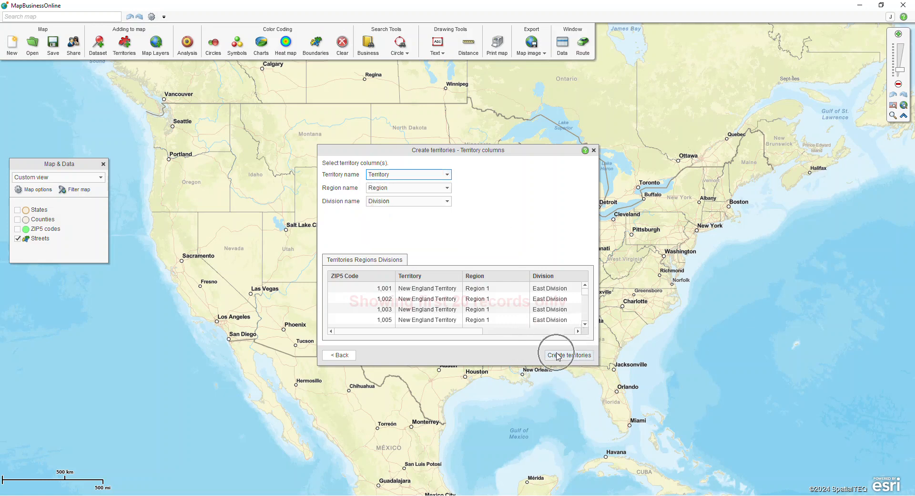
click(558, 356)
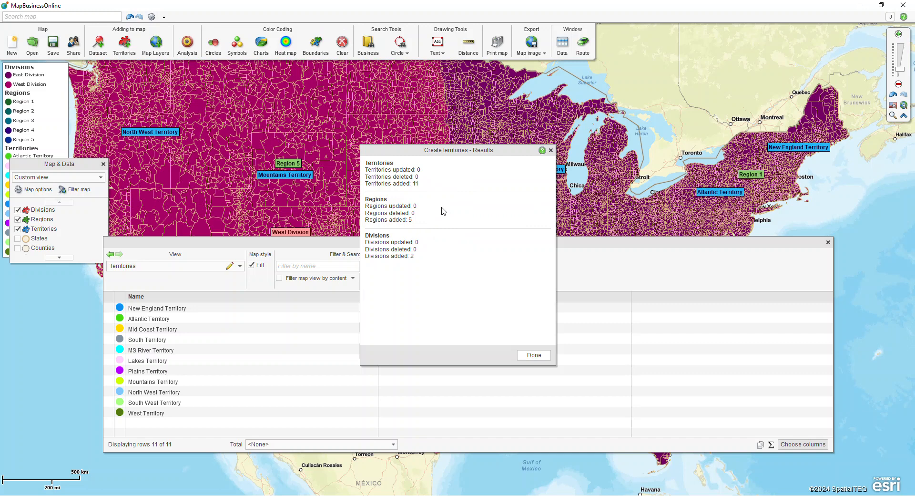
click(534, 356)
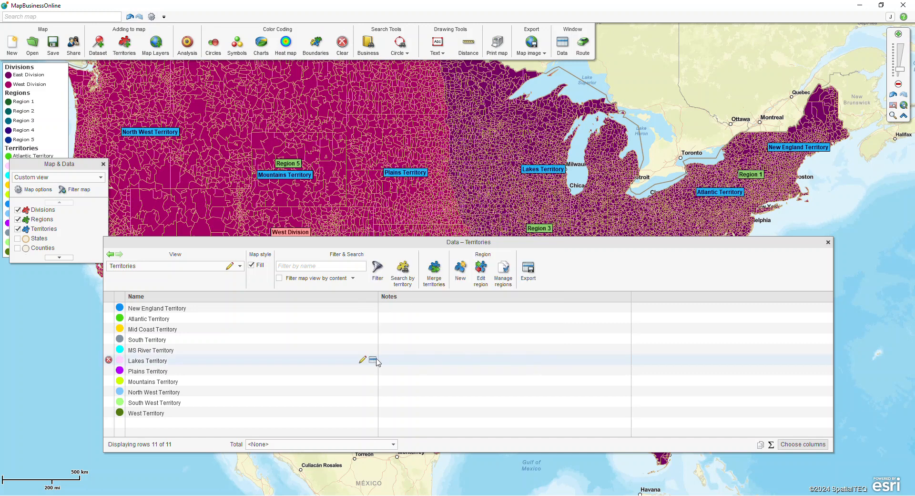
Open the fill colour setting for Plains Territory in the territories list.
click(346, 353)
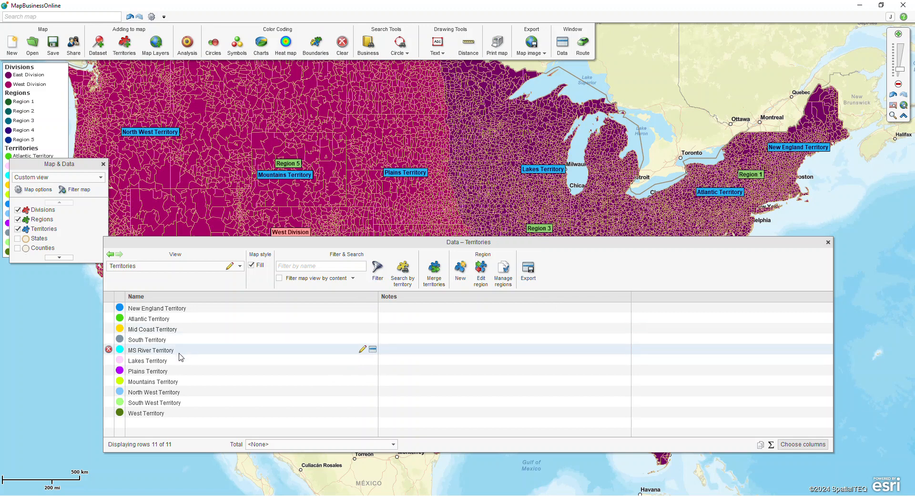
click(121, 371)
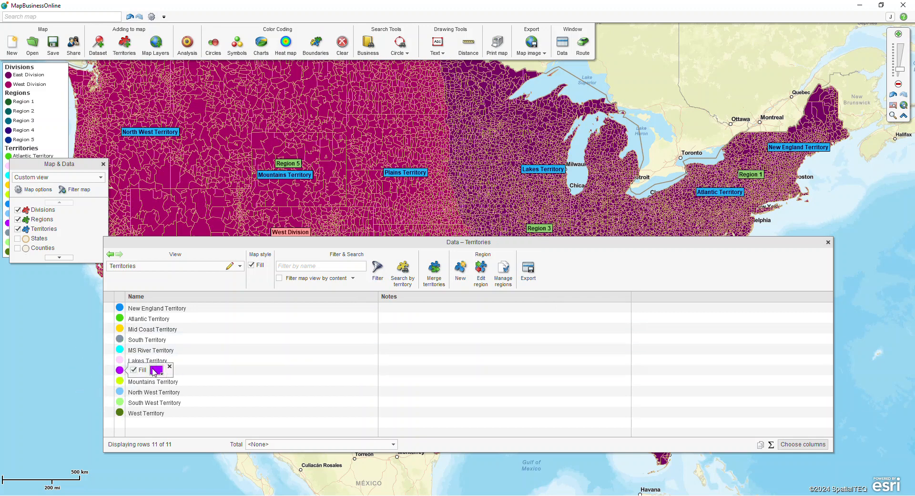
click(155, 370)
List the regions of the East Division and set the fill colour of Region 2 to brown.
click(239, 266)
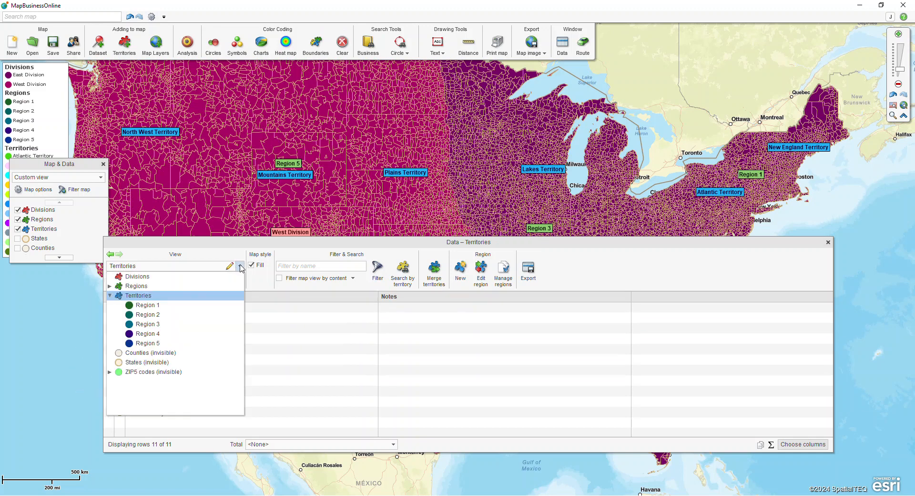
click(110, 286)
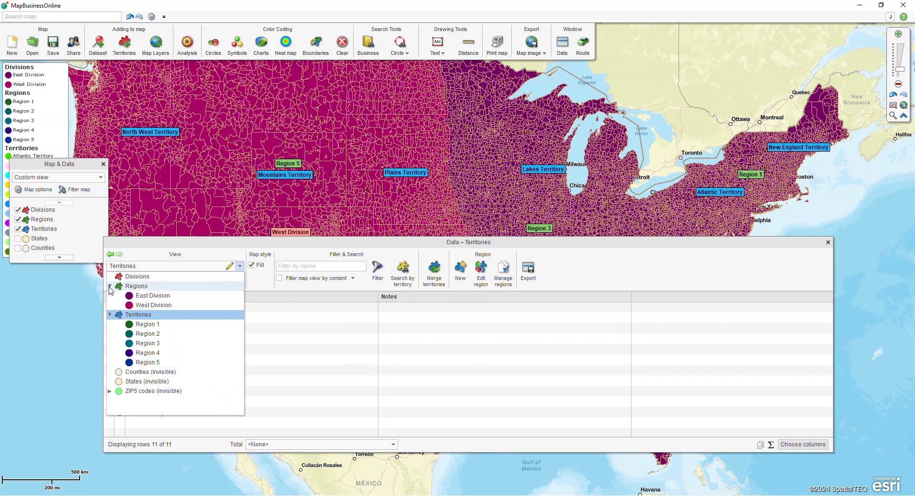
click(148, 298)
click(119, 318)
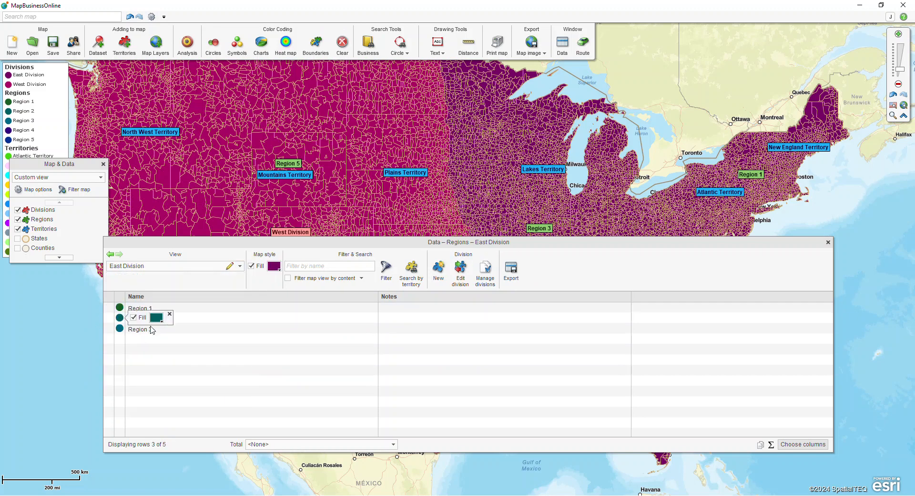
click(157, 317)
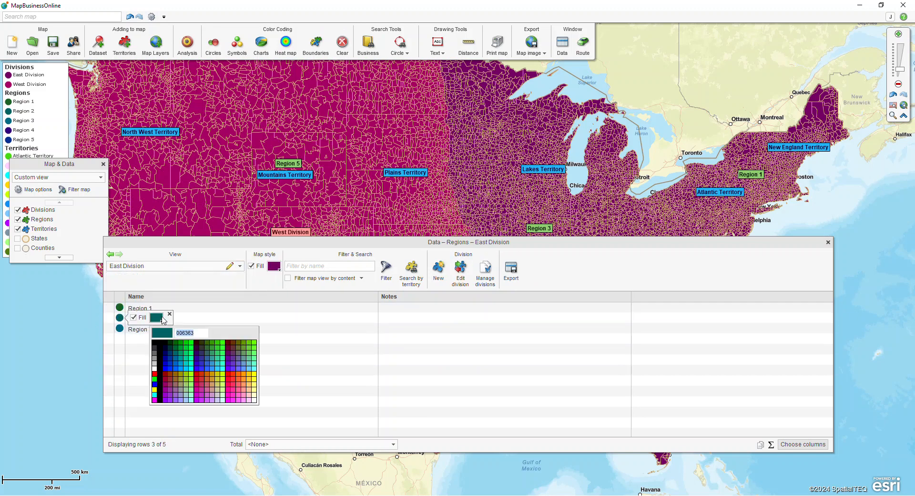
click(171, 371)
List the divisions, set the West Division's fill colour to red (FF0000), and close the data window.
click(162, 266)
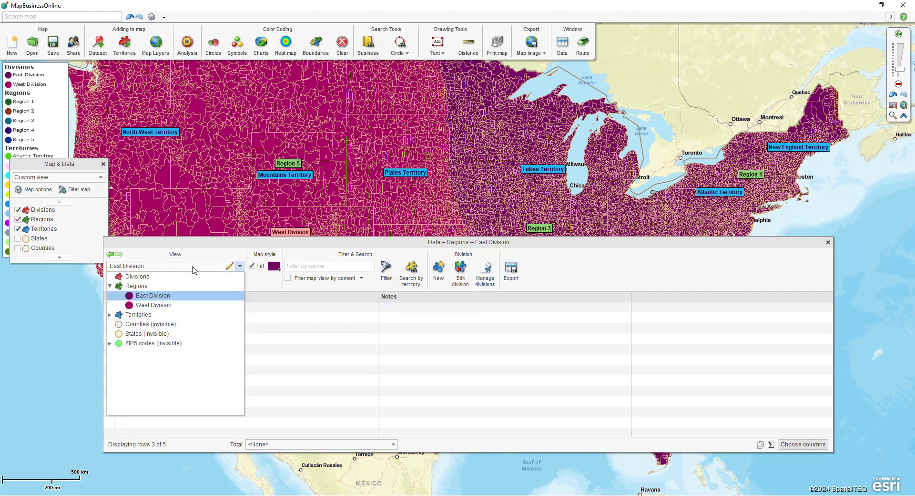
click(156, 278)
click(119, 318)
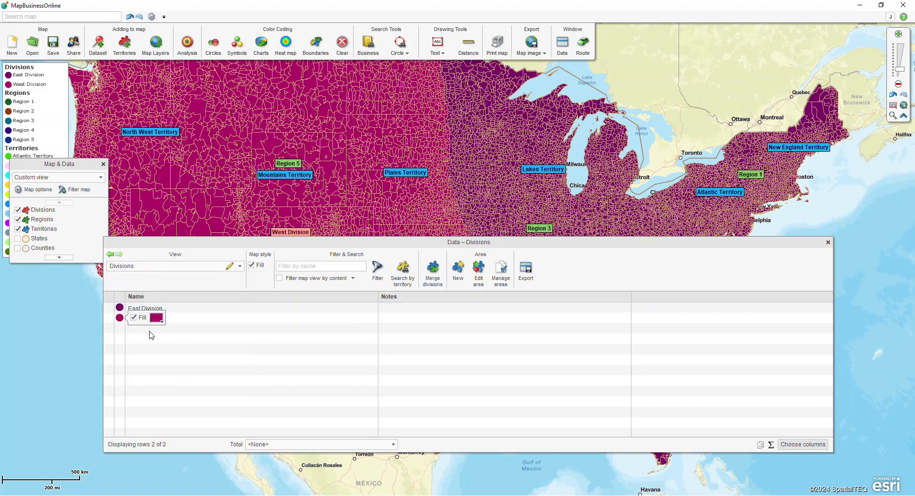
click(156, 318)
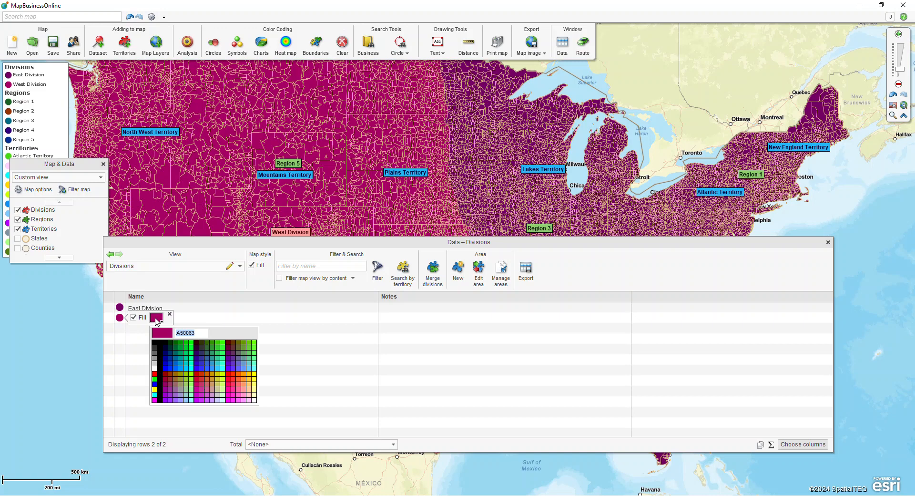
click(227, 374)
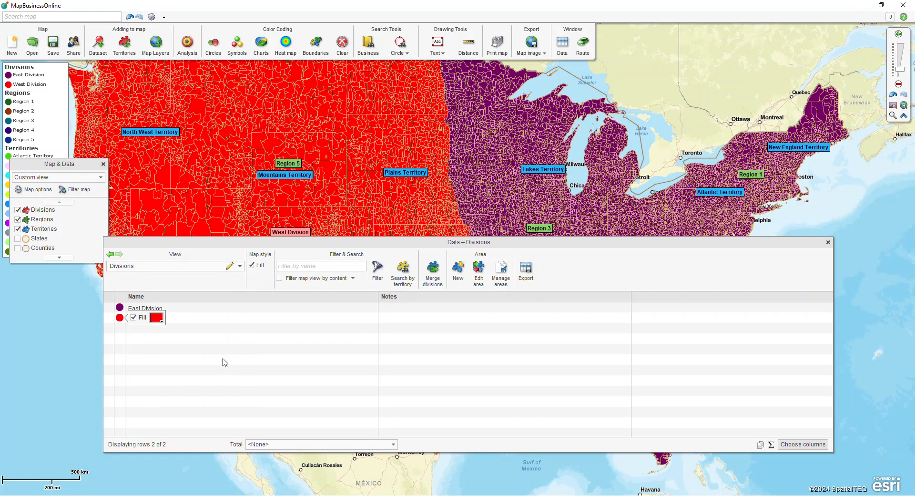
click(828, 242)
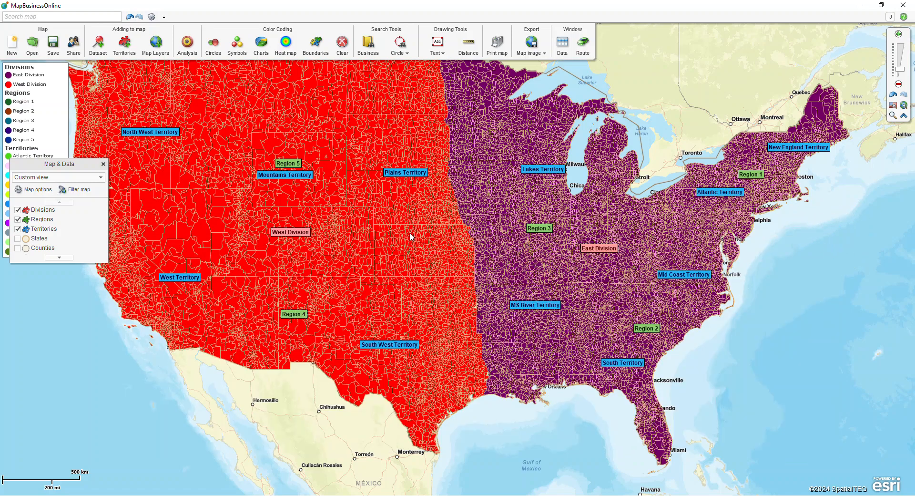
Zoom the map out to show the whole country and move the Map & Data window clear of the legend.
scroll(393, 232, down, 1)
drag(487, 109, 488, 132)
drag(32, 166, 134, 182)
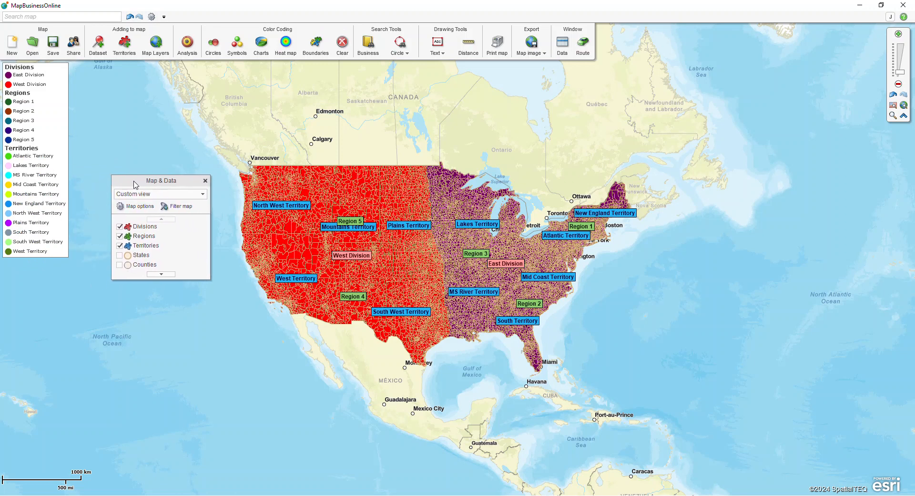
Show the Divisions, Regions and Territories layers on the map one at a time, then display all three together again.
mouse_move(177, 246)
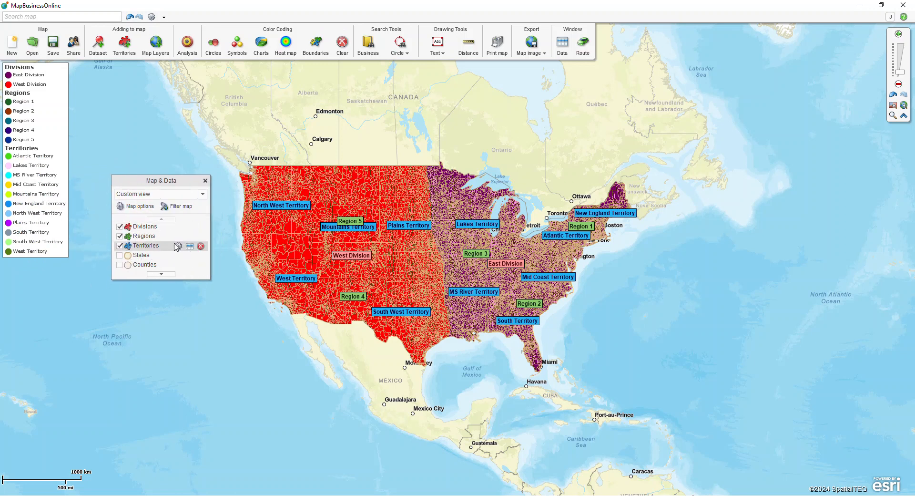
click(120, 236)
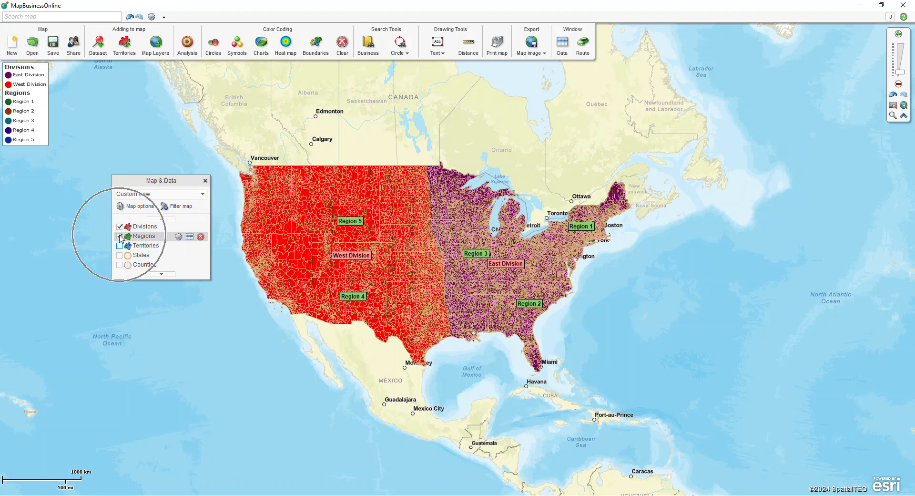
key(ctrl)
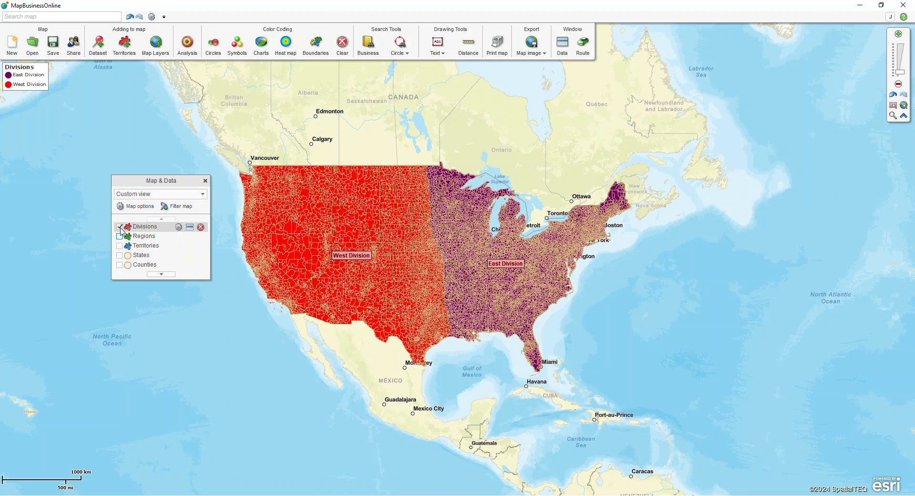
click(120, 226)
click(120, 236)
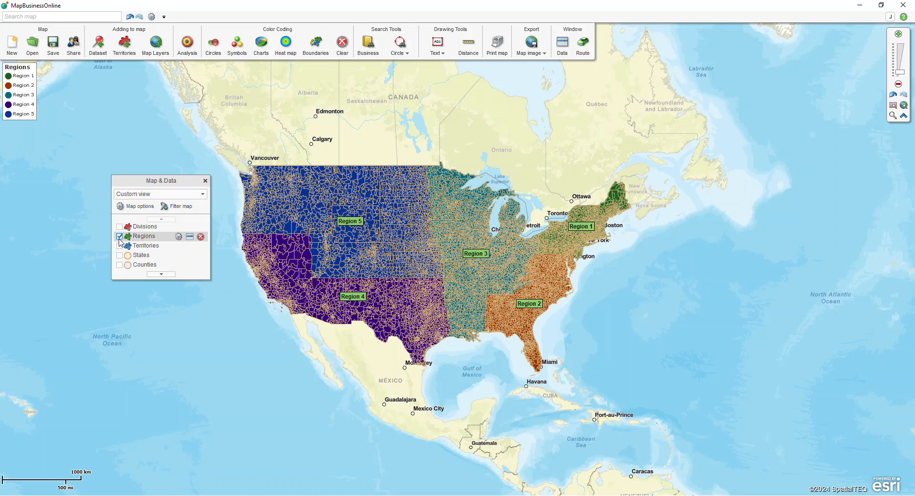
click(119, 246)
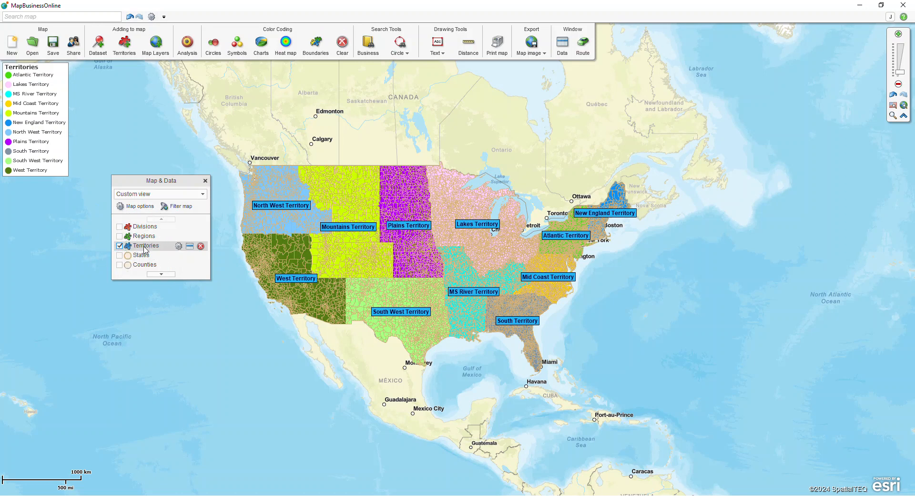
click(120, 226)
click(119, 236)
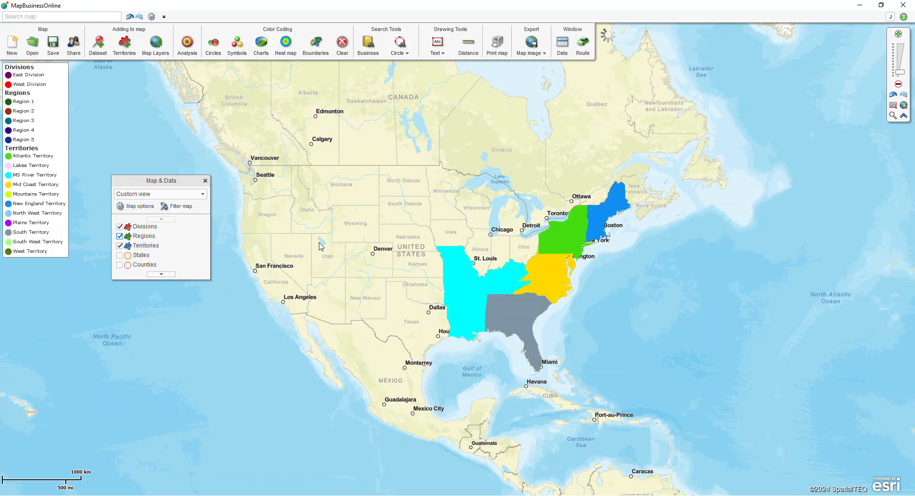
Hide the internal boundaries of the Divisions layer in its map layer properties.
scroll(321, 246, up, 1)
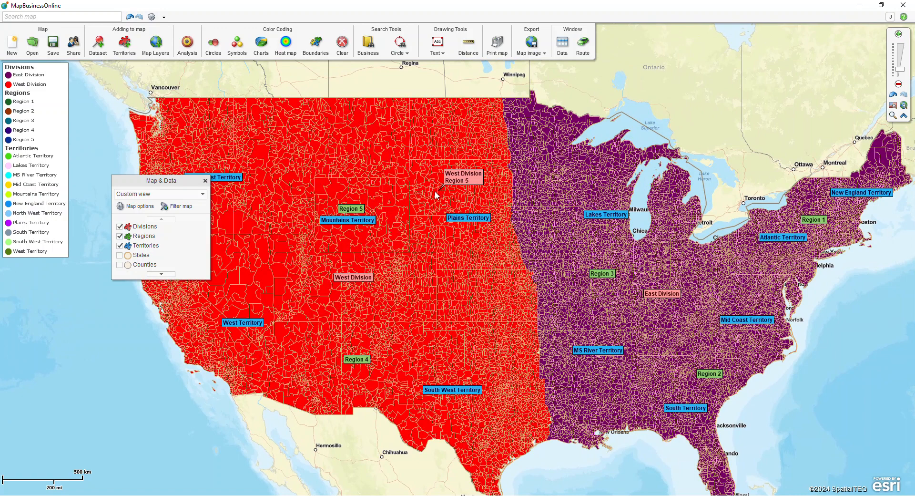
mouse_move(179, 229)
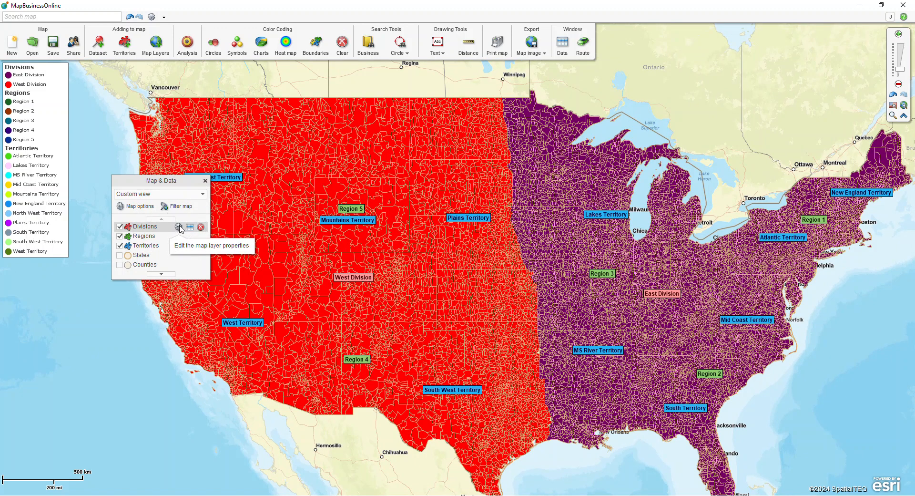
click(179, 228)
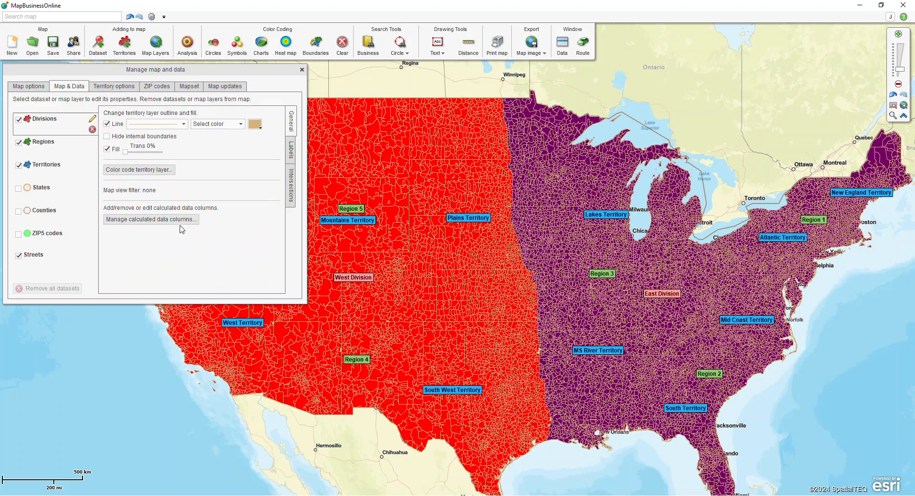
click(108, 137)
click(108, 137)
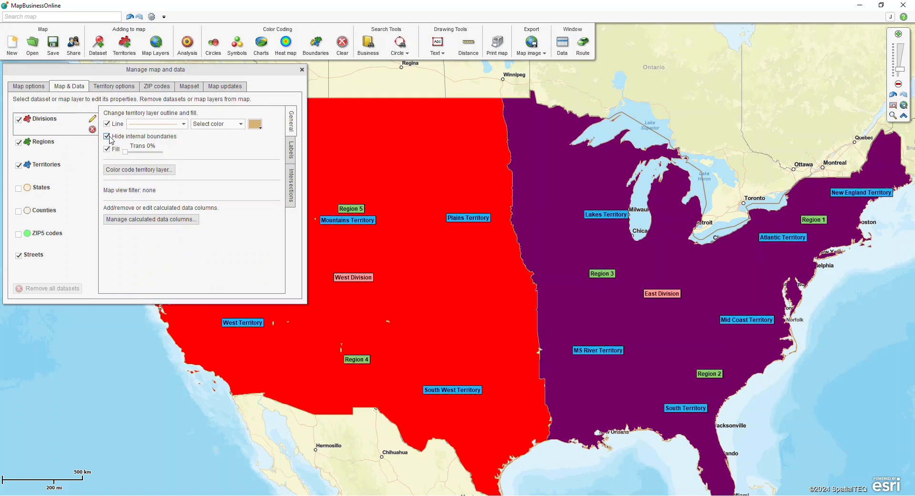
click(108, 136)
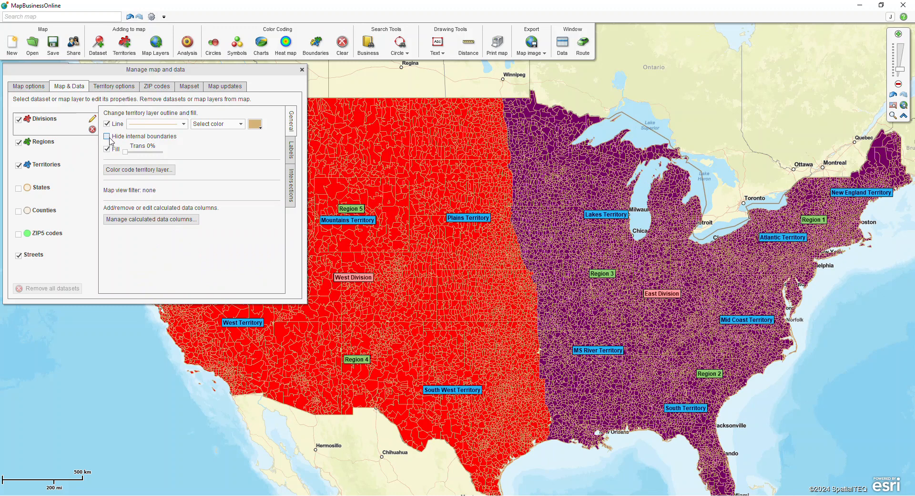
click(108, 137)
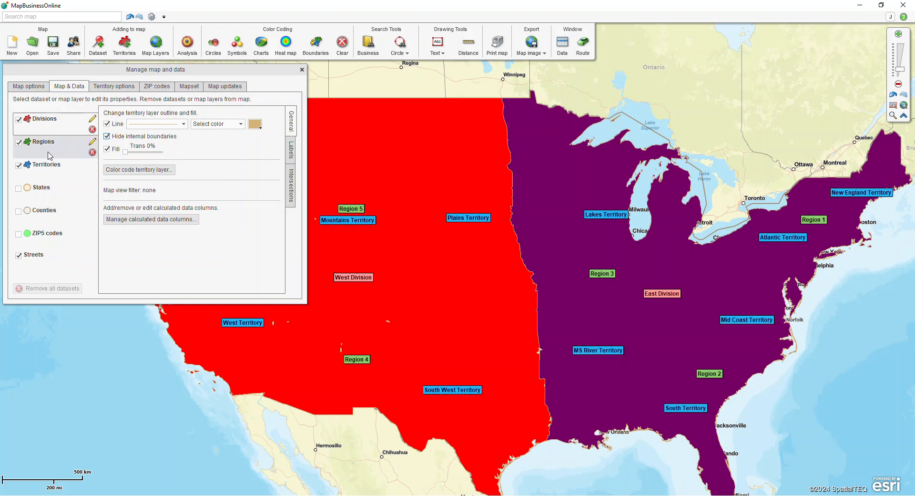
Hide the internal boundaries of the Regions layer and close the layer properties.
click(49, 155)
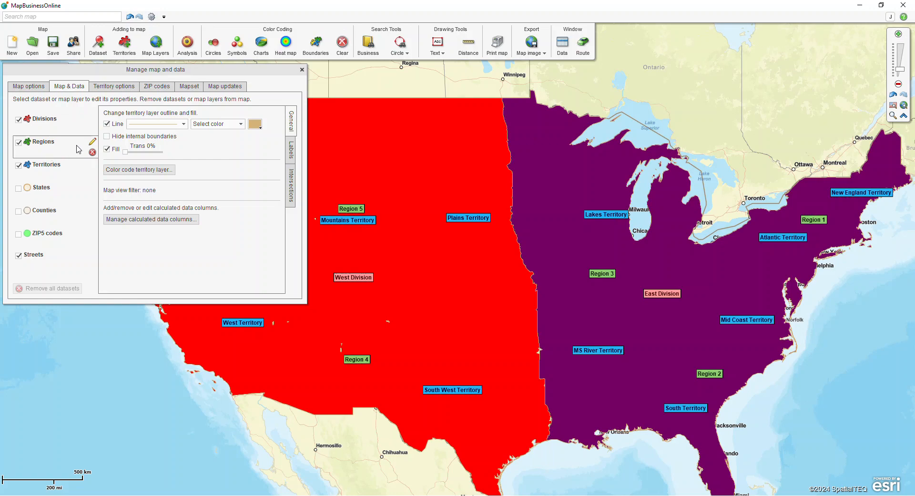
click(107, 137)
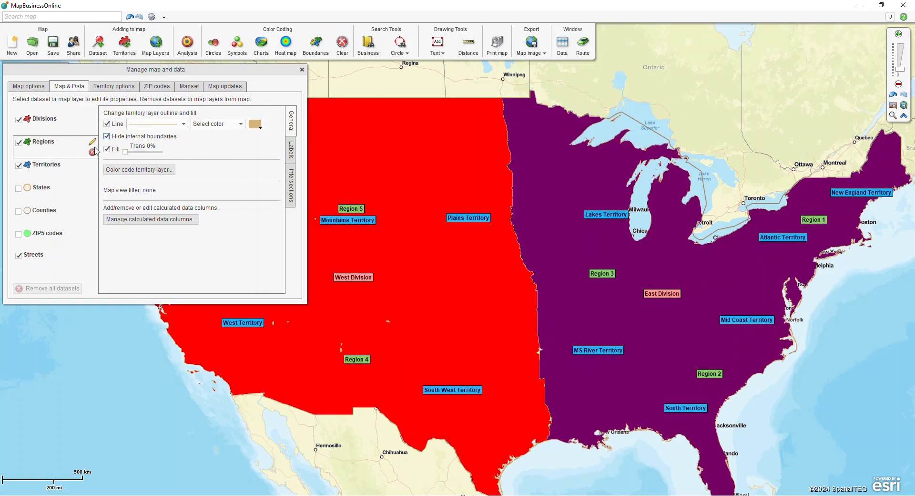
click(55, 167)
click(301, 69)
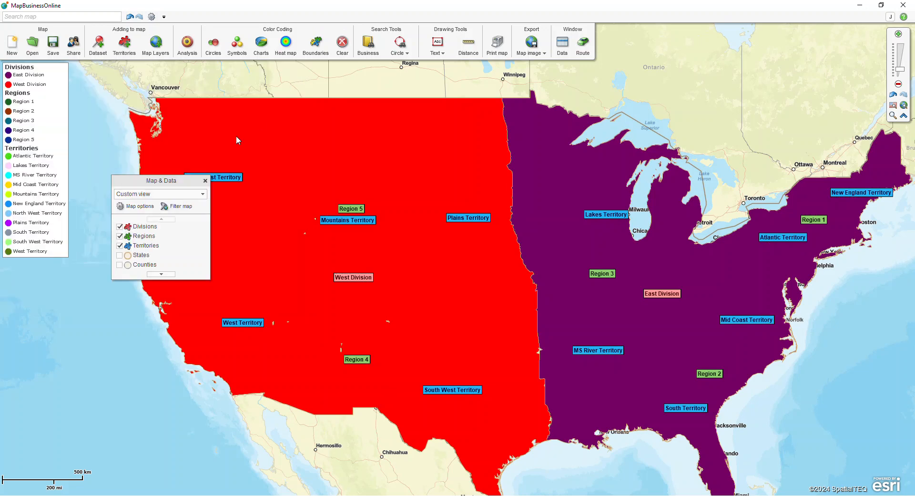
Move the Map & Data window clear of the western states and hide the Divisions and Regions layers.
drag(261, 179, 88, 171)
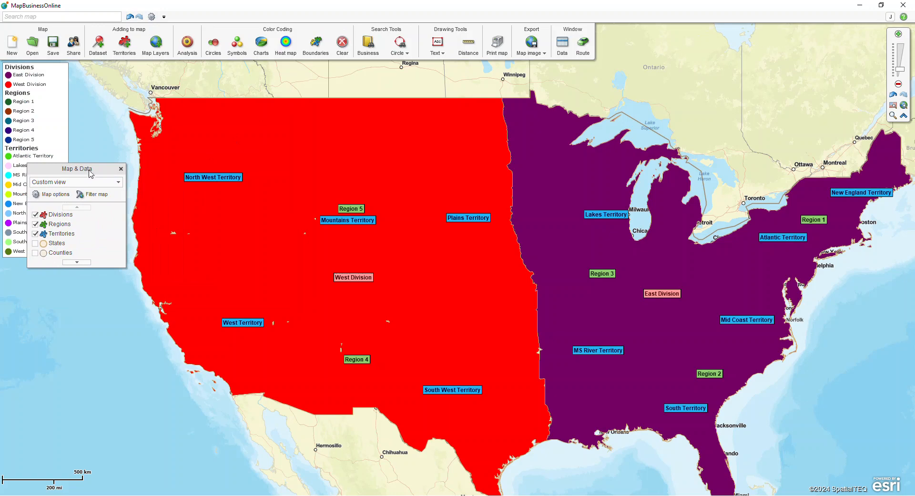
click(306, 166)
click(35, 215)
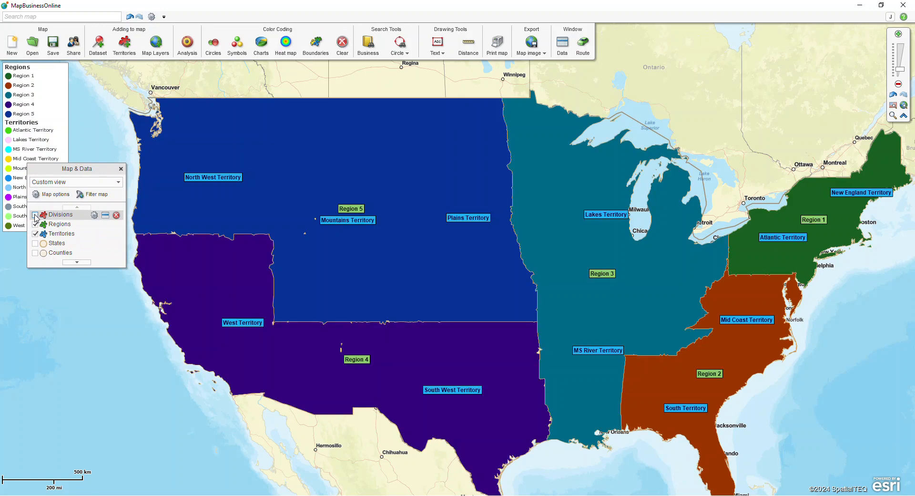
click(35, 224)
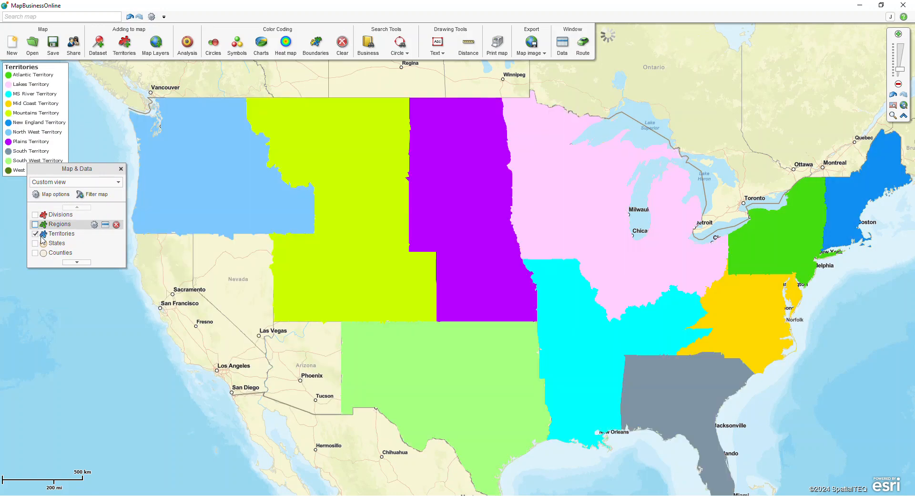
Display the ZIP5 codes layer over the unassigned gaps along the border between the West and Mountains territories.
key(ctrl)
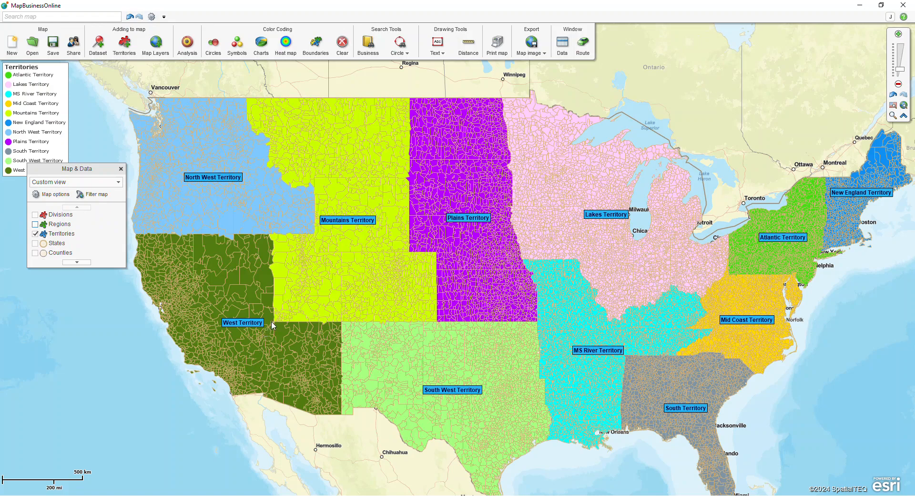
scroll(273, 326, up, 5)
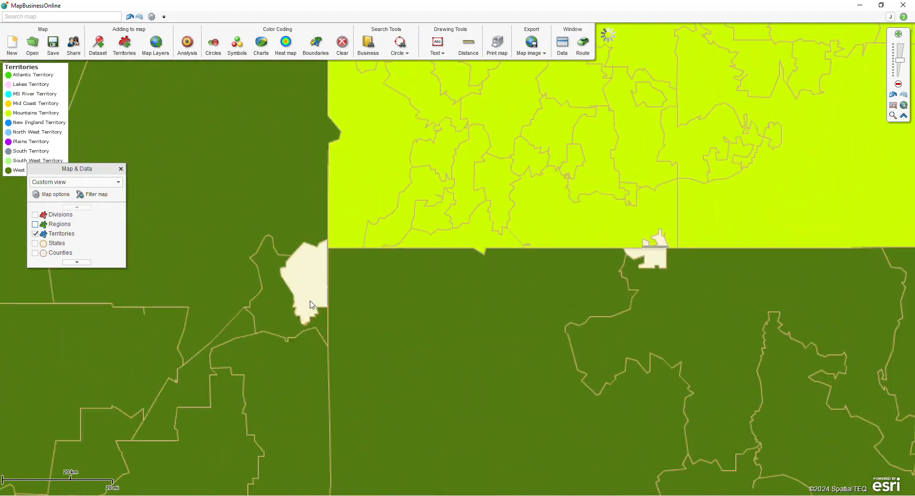
mouse_move(67, 241)
key(ctrl)
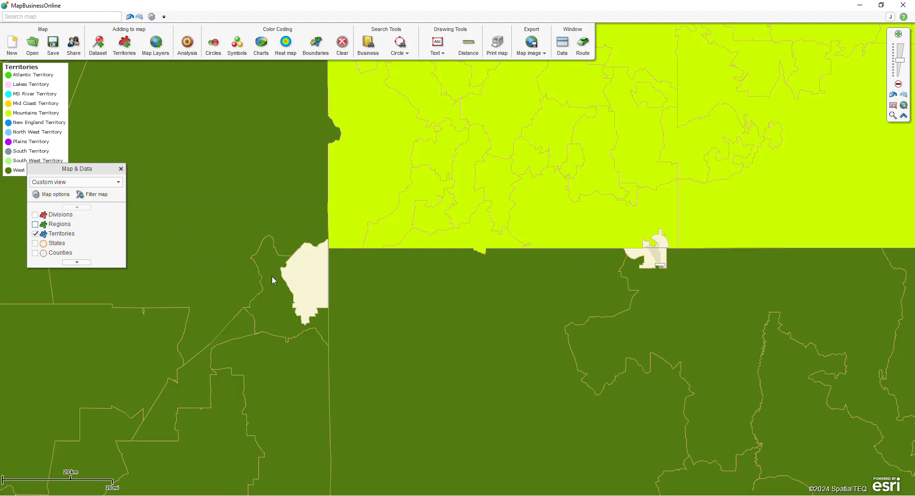
click(77, 262)
click(35, 255)
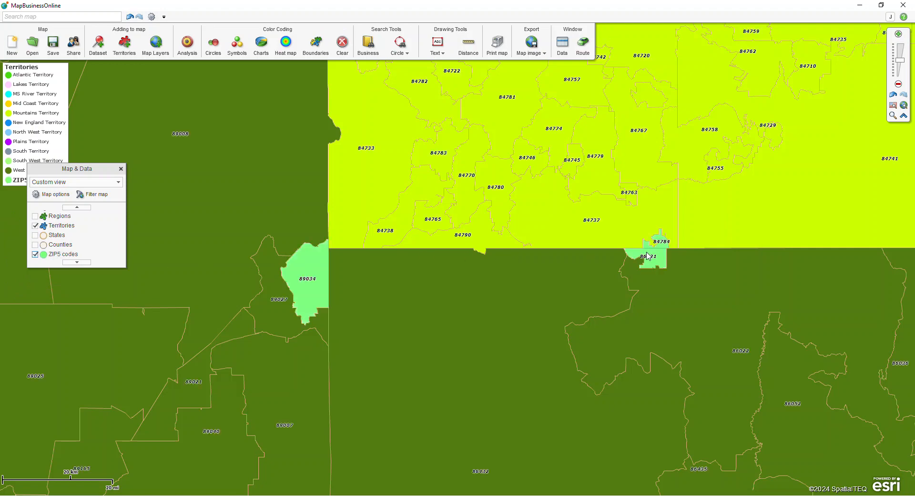
Add ZIP code 89034 to the West Territory and close the resulting data window.
right_click(311, 267)
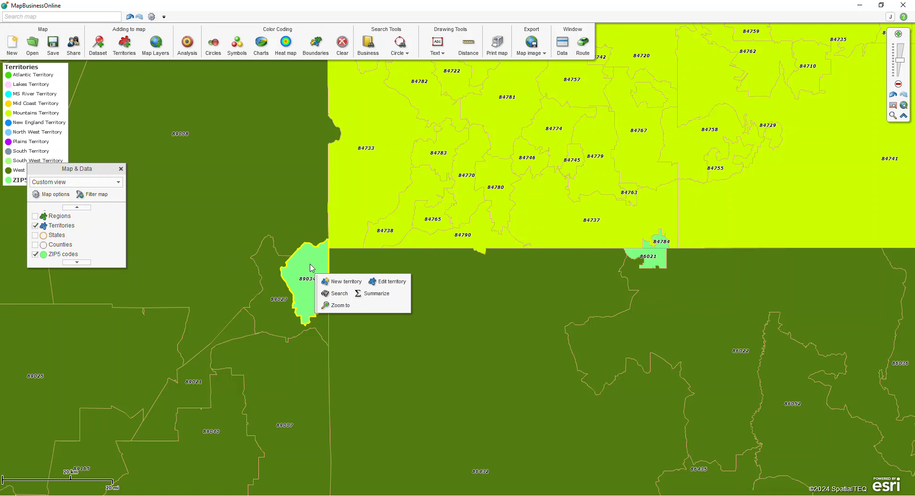
click(393, 282)
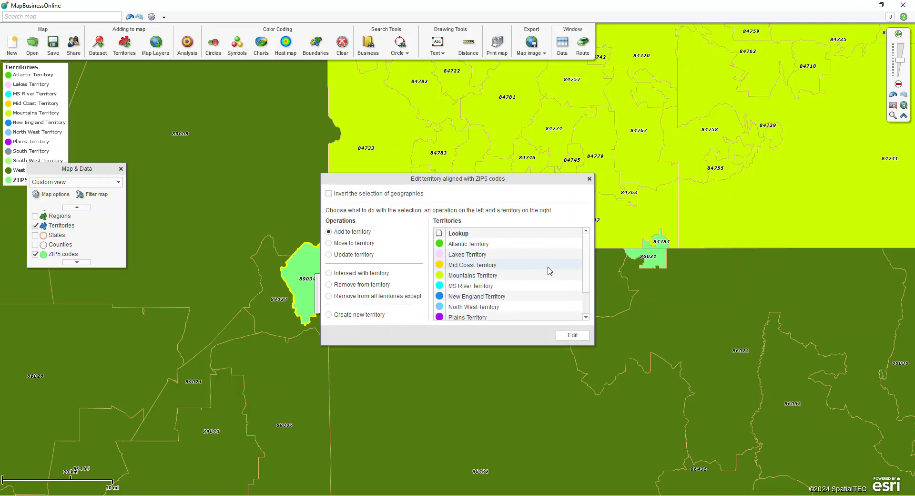
drag(586, 259, 587, 277)
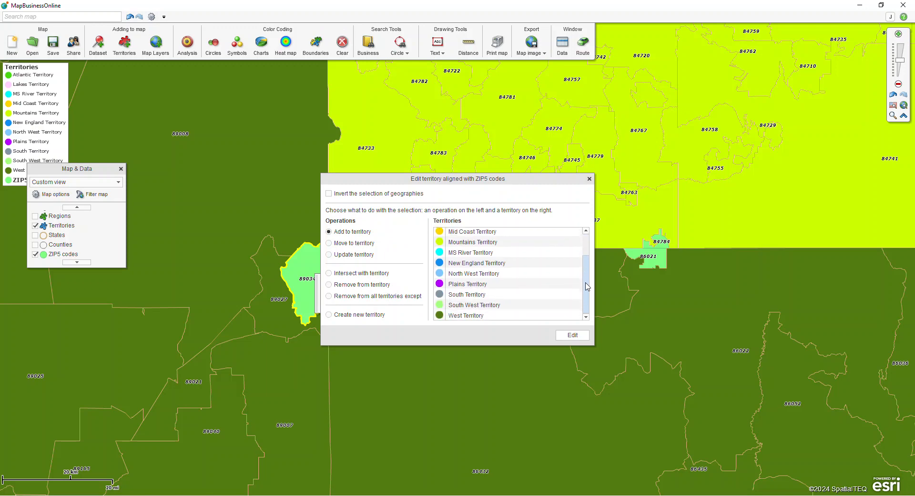
click(478, 316)
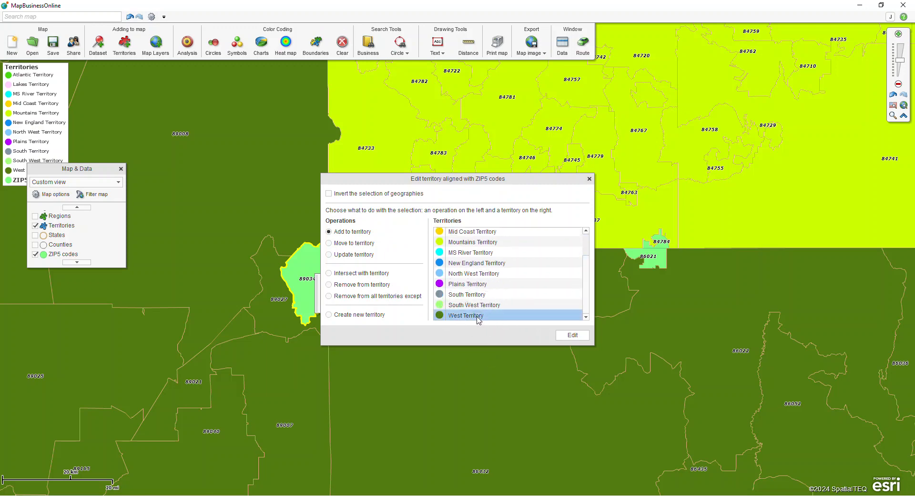
click(573, 336)
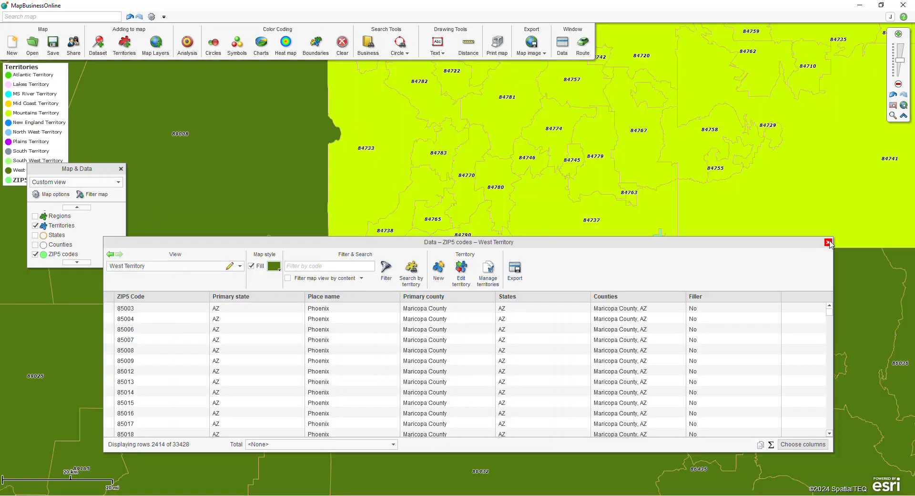
click(828, 242)
Zoom out and pan the map to review the territories across the whole country.
key(ctrl)
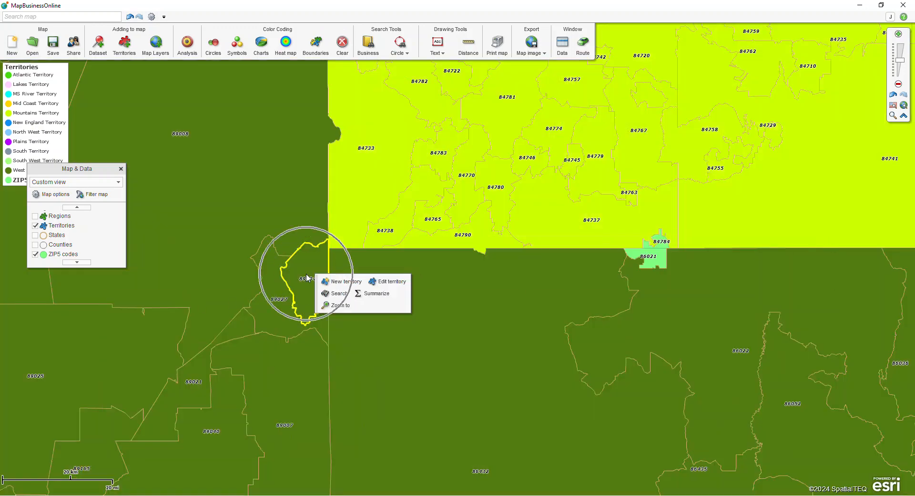
scroll(57, 236, up, 1)
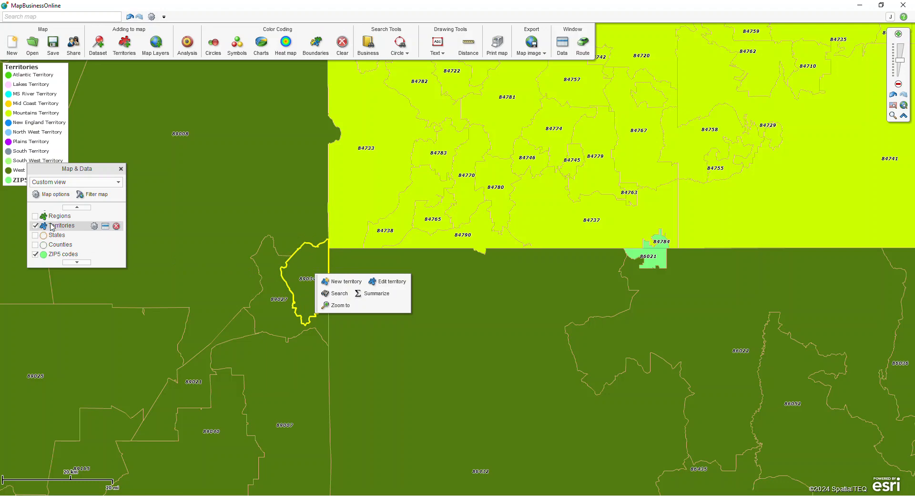
key(ctrl)
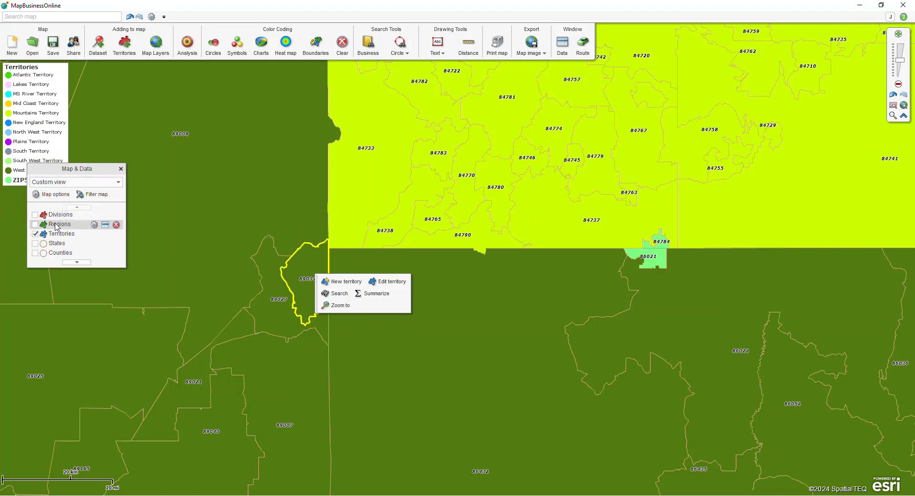
key(ctrl)
key(ctrl)
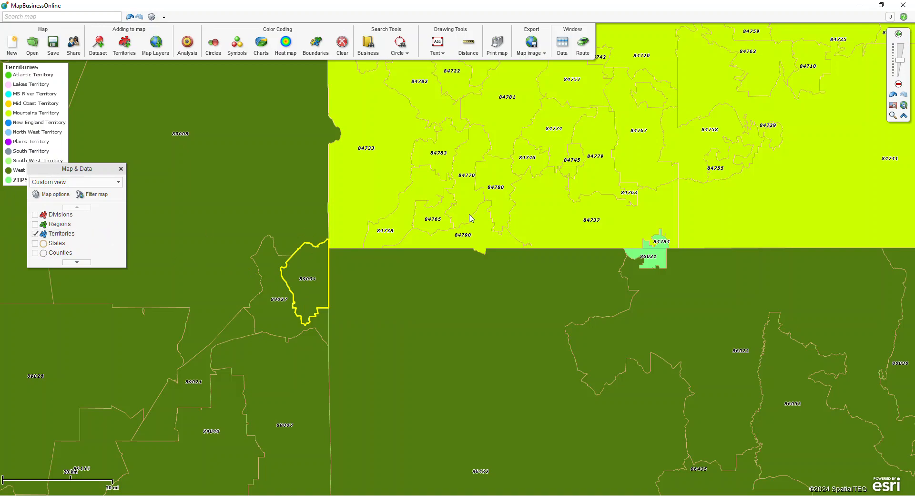
scroll(469, 217, down, 1)
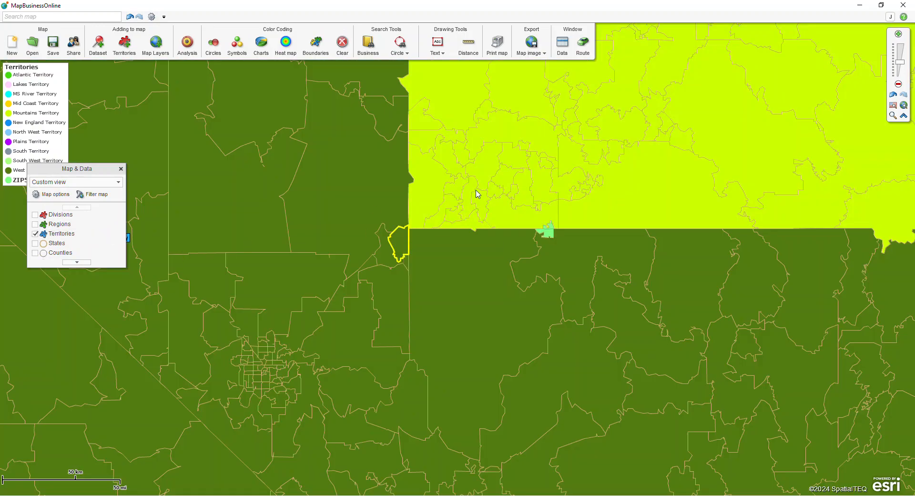
scroll(565, 180, down, 2)
scroll(752, 196, down, 1)
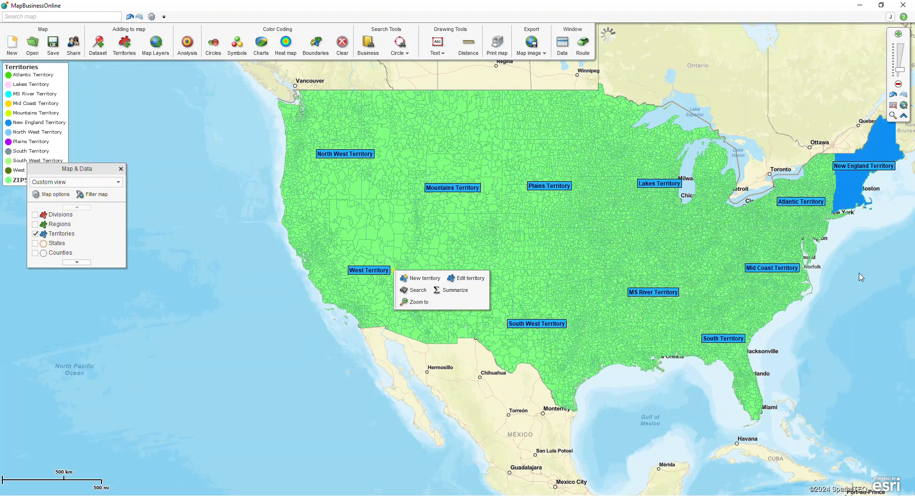
drag(861, 277, 711, 292)
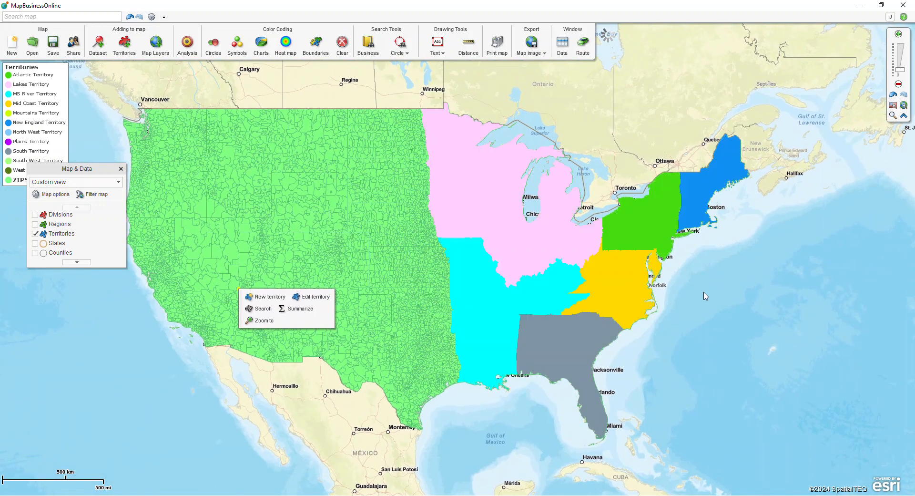